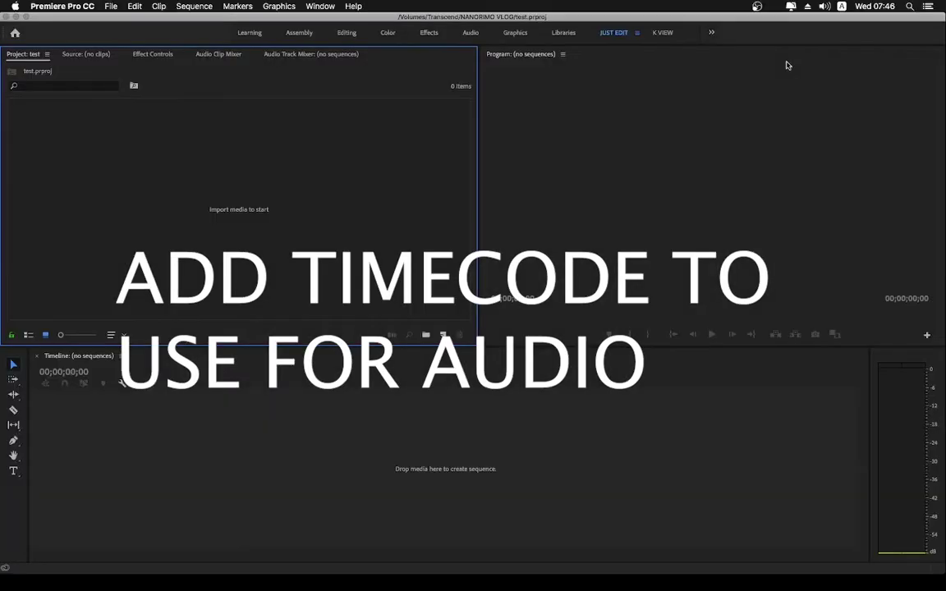
Step: Import the FMV Frenzy WARHALL clip from PROD CLASSES > NOV1 into the project
{"action": "right_click", "coordinate": [149, 211]}
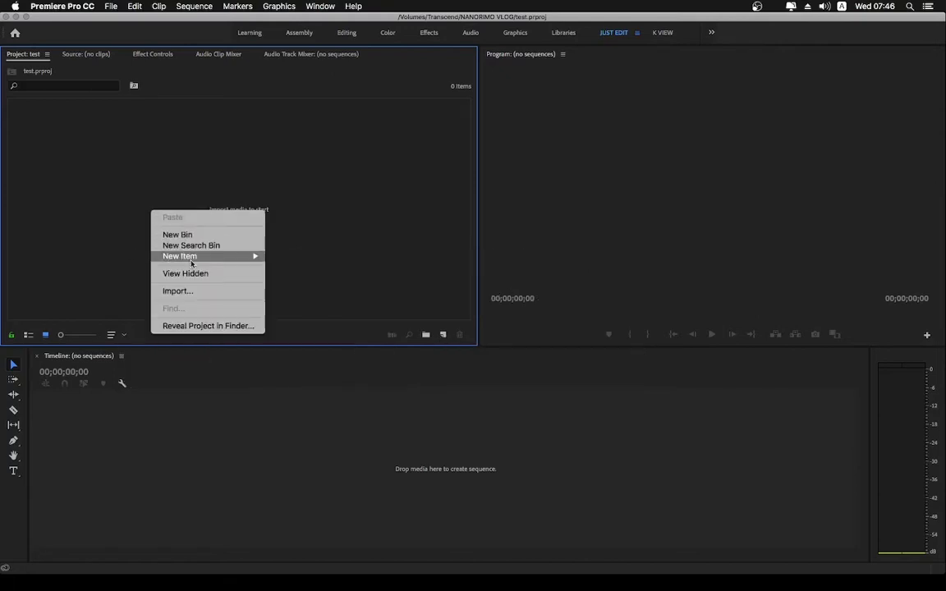
{"action": "left_click", "coordinate": [180, 291]}
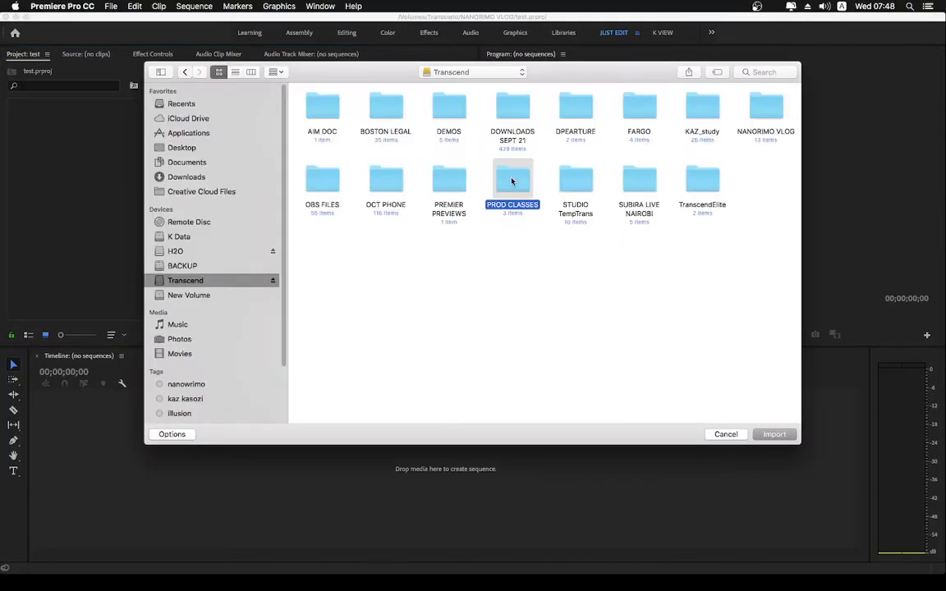
{"action": "double_click", "coordinate": [513, 180]}
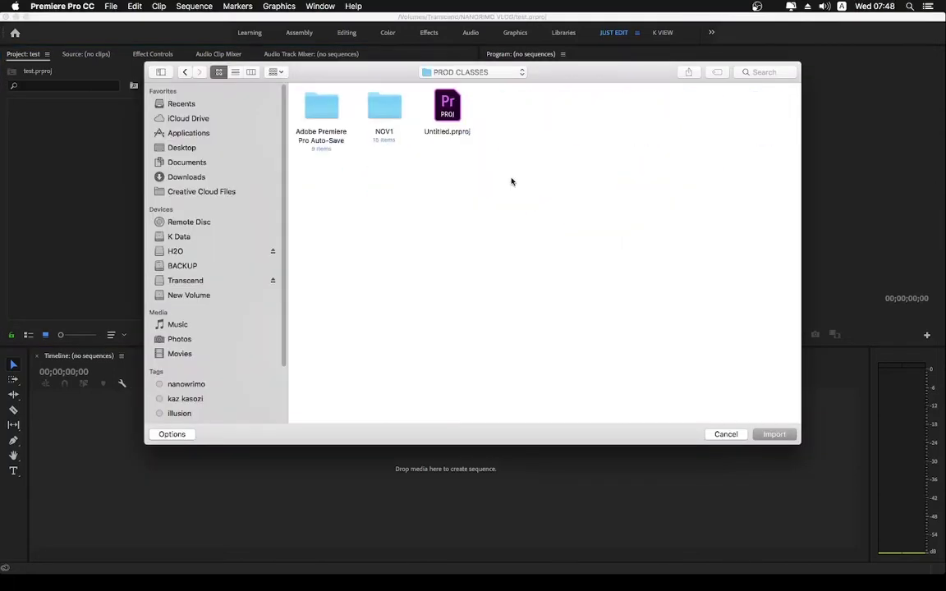
{"action": "double_click", "coordinate": [386, 102]}
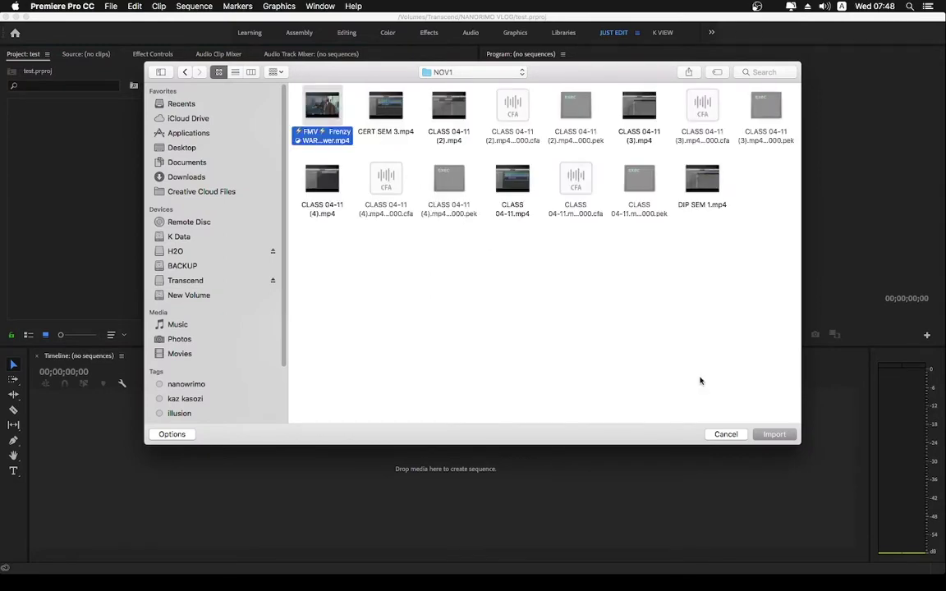
{"action": "left_click", "coordinate": [776, 434]}
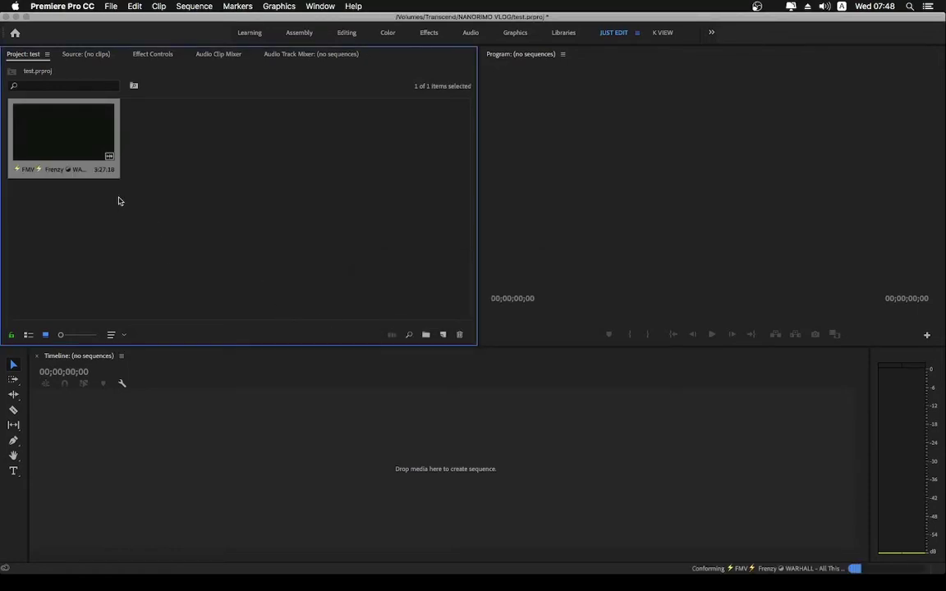
Step: Preview the All This Power clip, then place only its video on V1 at the timeline start
{"action": "double_click", "coordinate": [80, 148]}
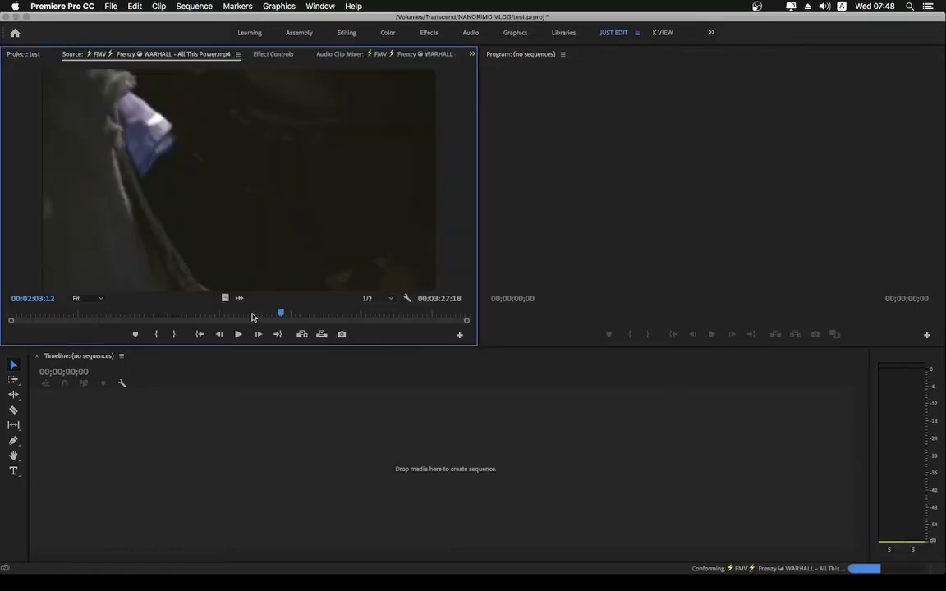
{"action": "left_click_drag", "start_coordinate": [252, 317], "coordinate": [93, 321]}
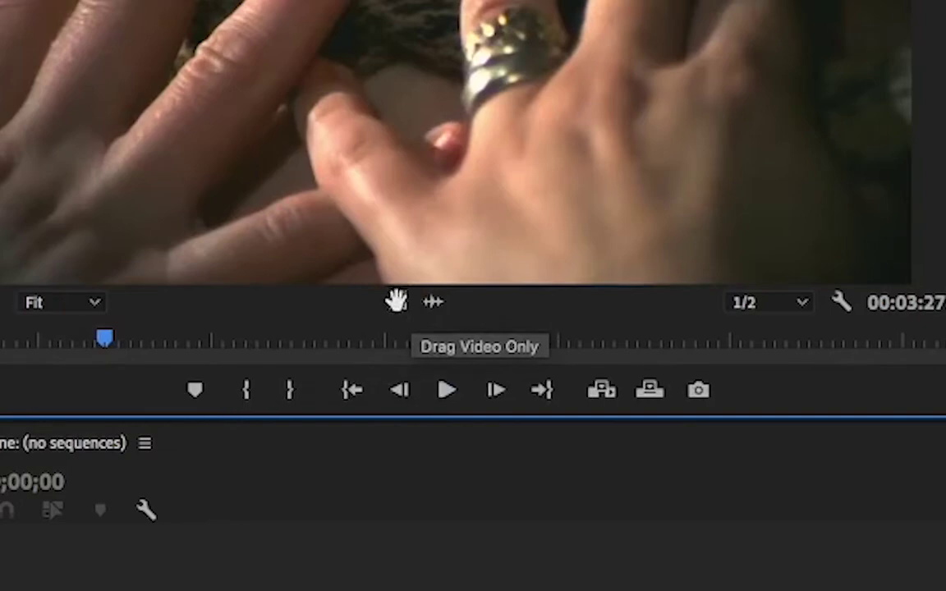
{"action": "left_click_drag", "start_coordinate": [395, 301], "coordinate": [230, 431]}
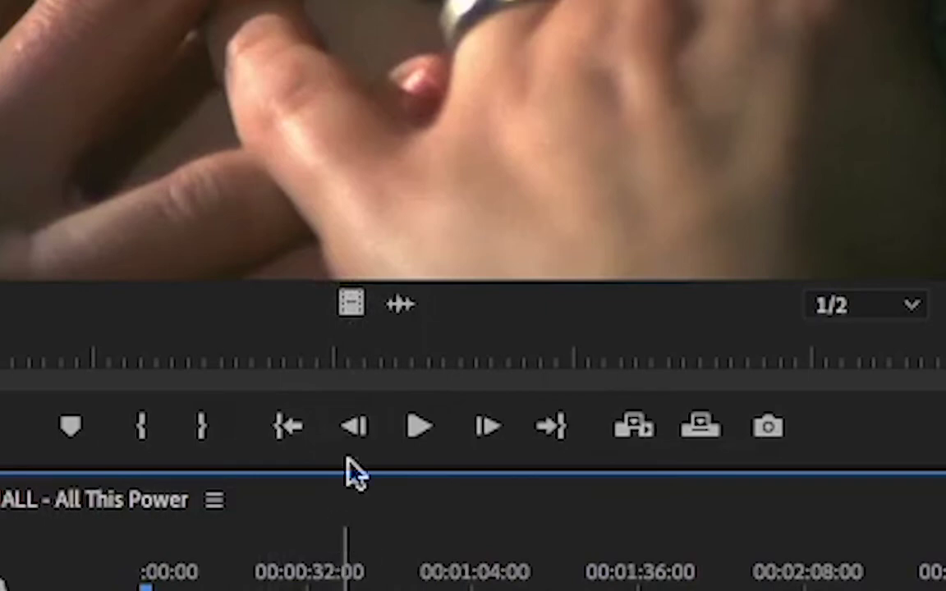
{"action": "left_click_drag", "start_coordinate": [402, 307], "coordinate": [179, 590]}
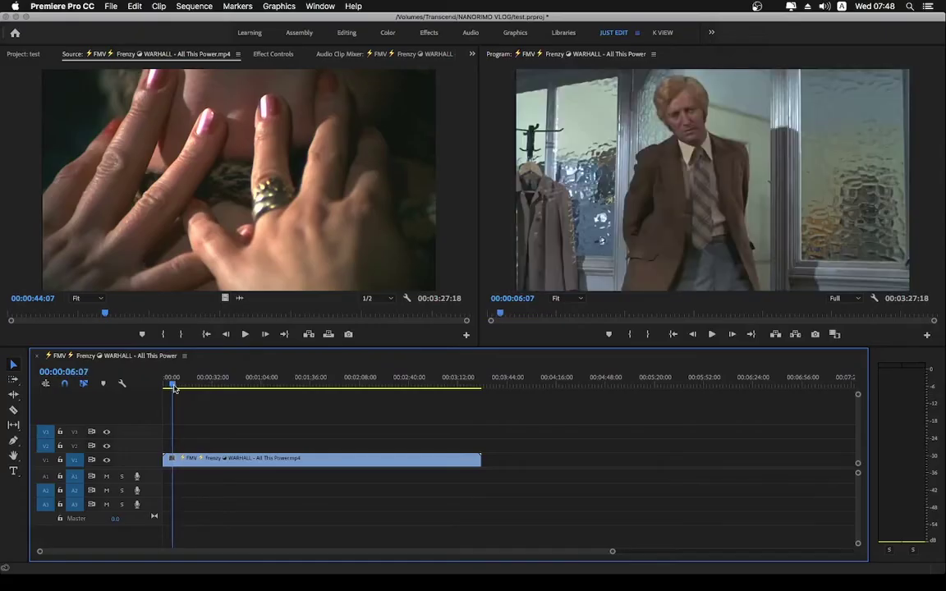
Step: Set the playhead to 00:00:05:15, fit the sequence in view, and play it briefly
{"action": "left_click", "coordinate": [172, 389]}
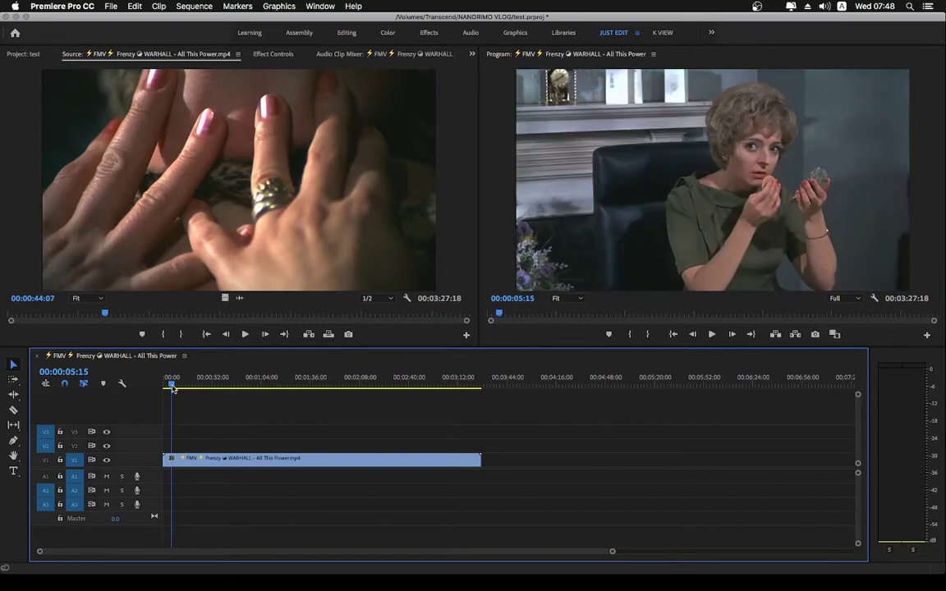
{"action": "key", "text": "="}
{"action": "key", "text": "="}
{"action": "key", "text": "="}
{"action": "key", "text": "space"}
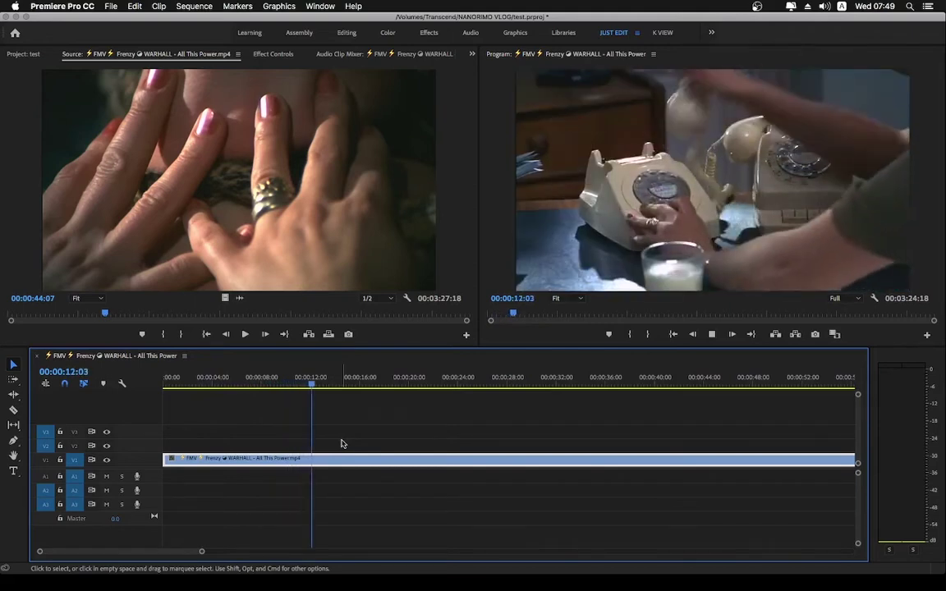
{"action": "key", "text": "space"}
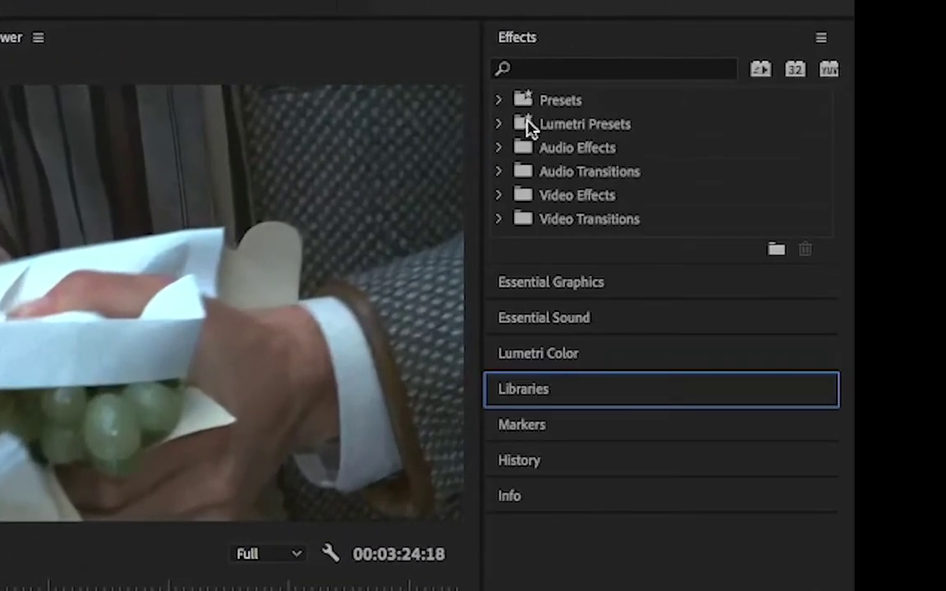
Step: Drag the Timecode effect from Video Effects > Video onto the timeline clip
{"action": "left_click", "coordinate": [502, 195]}
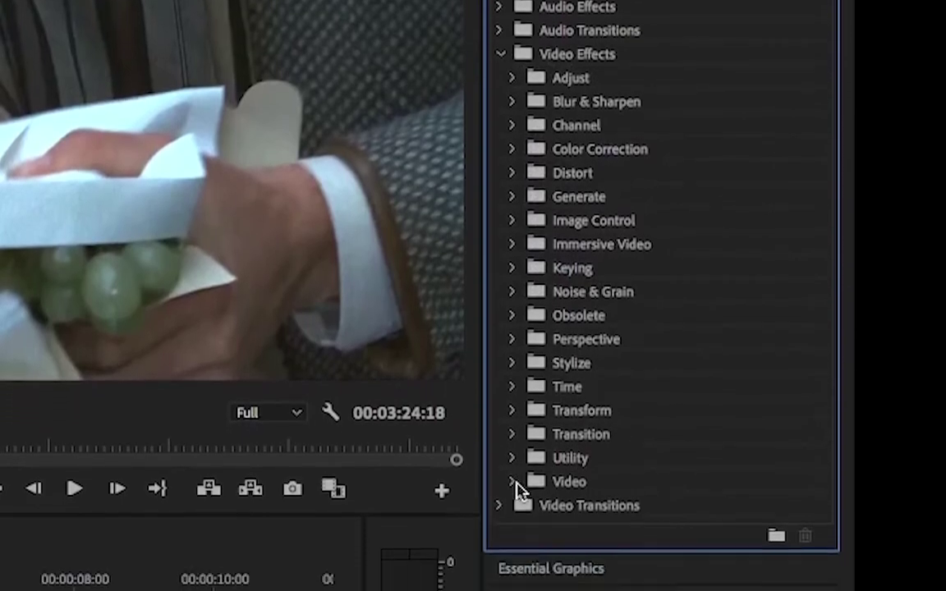
{"action": "left_click", "coordinate": [513, 484]}
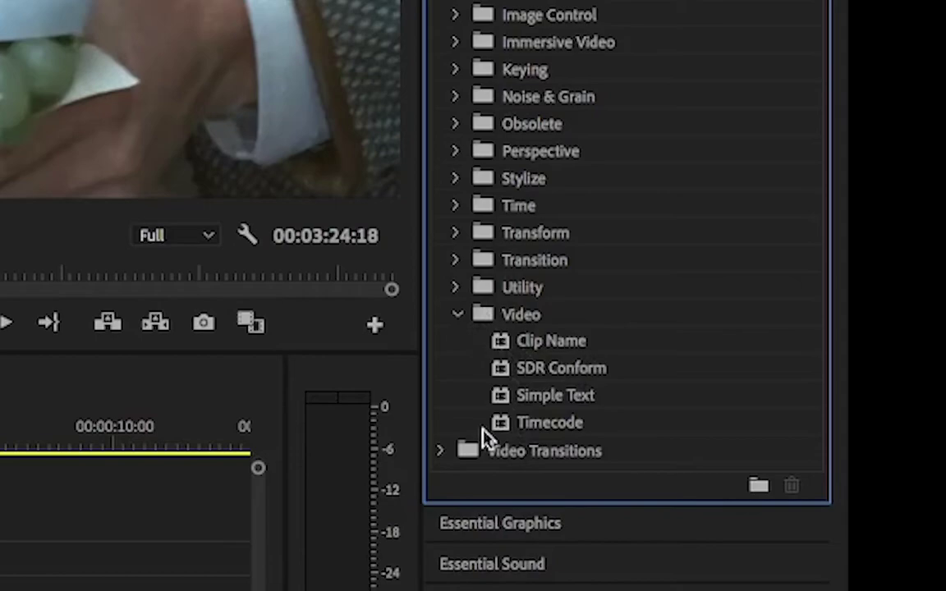
{"action": "left_click_drag", "start_coordinate": [501, 424], "coordinate": [89, 494]}
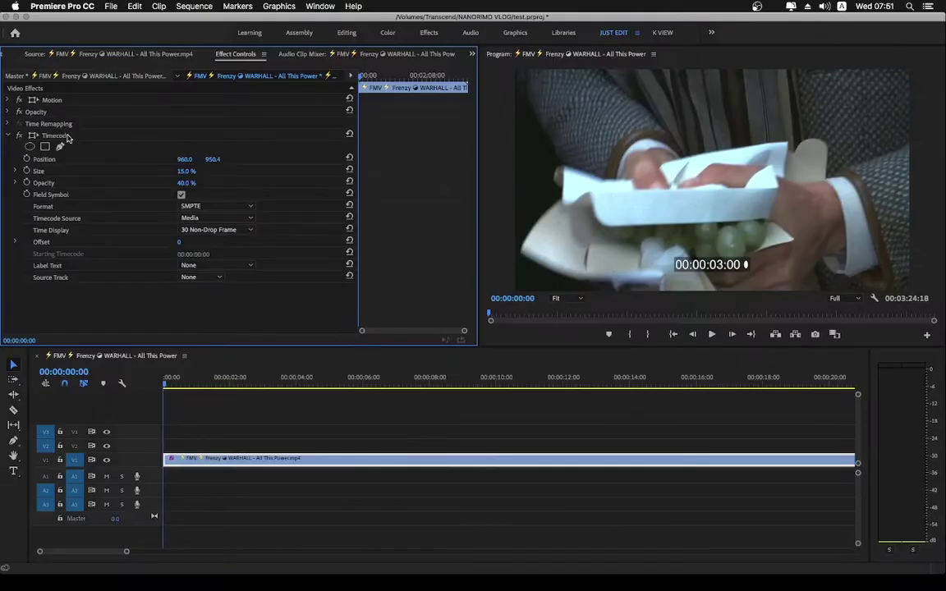
Step: Select the Timecode effect in Effect Controls and review its Time Display frame-rate options
{"action": "left_click", "coordinate": [69, 136]}
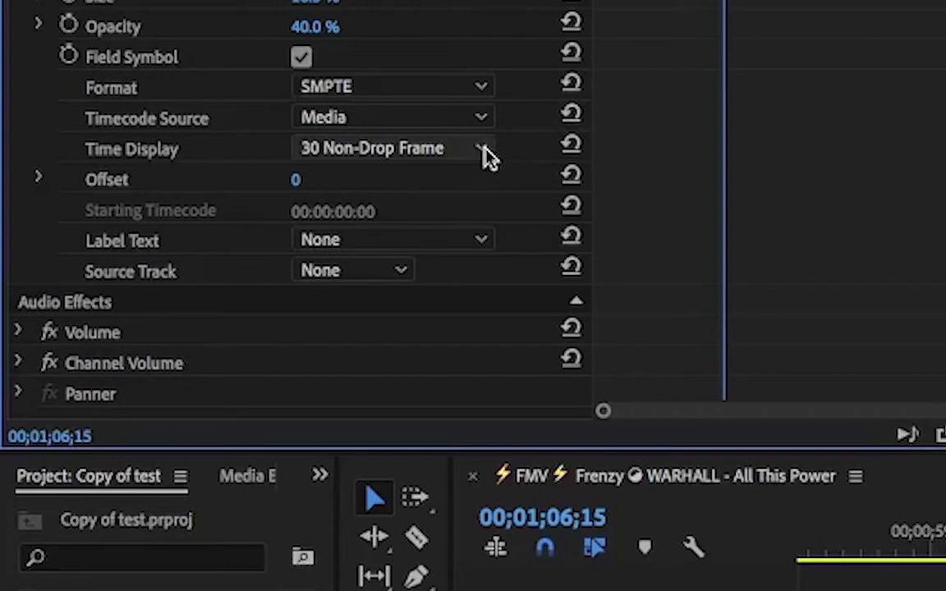
{"action": "left_click", "coordinate": [322, 153]}
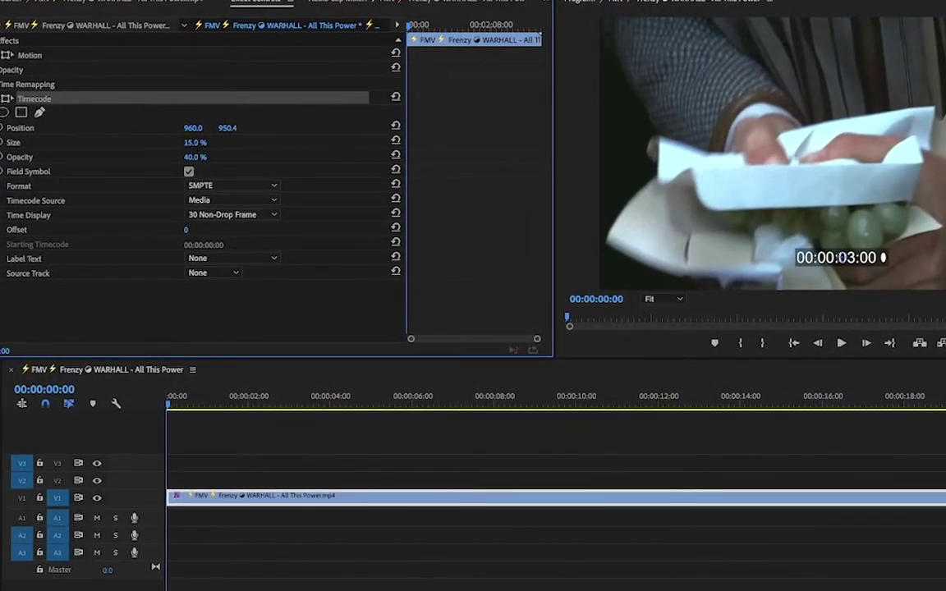
Step: Enlarge the timecode to 35.3% size and toggle Field Symbol, leaving it unchecked
{"action": "left_click_drag", "start_coordinate": [194, 142], "coordinate": [222, 142]}
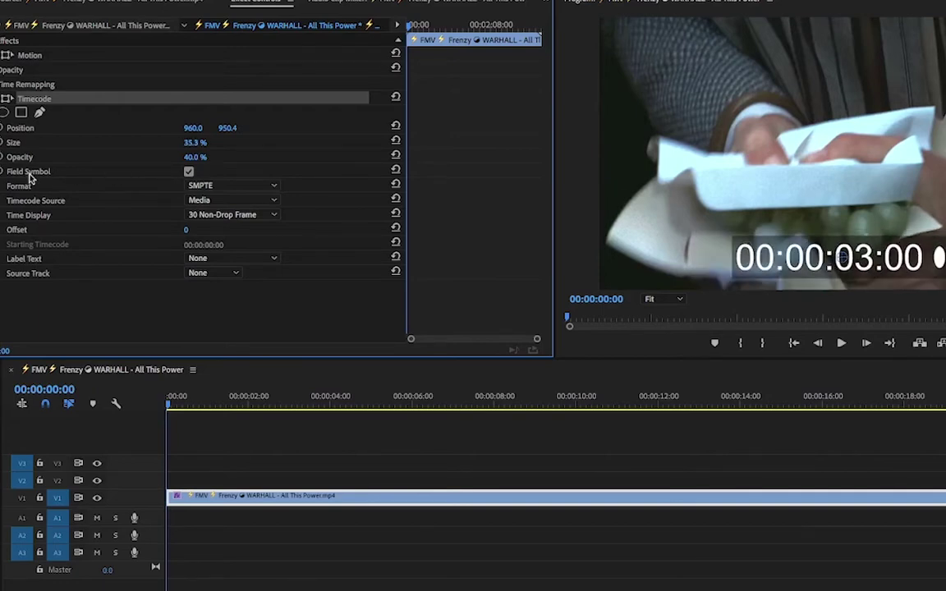
{"action": "left_click", "coordinate": [190, 173]}
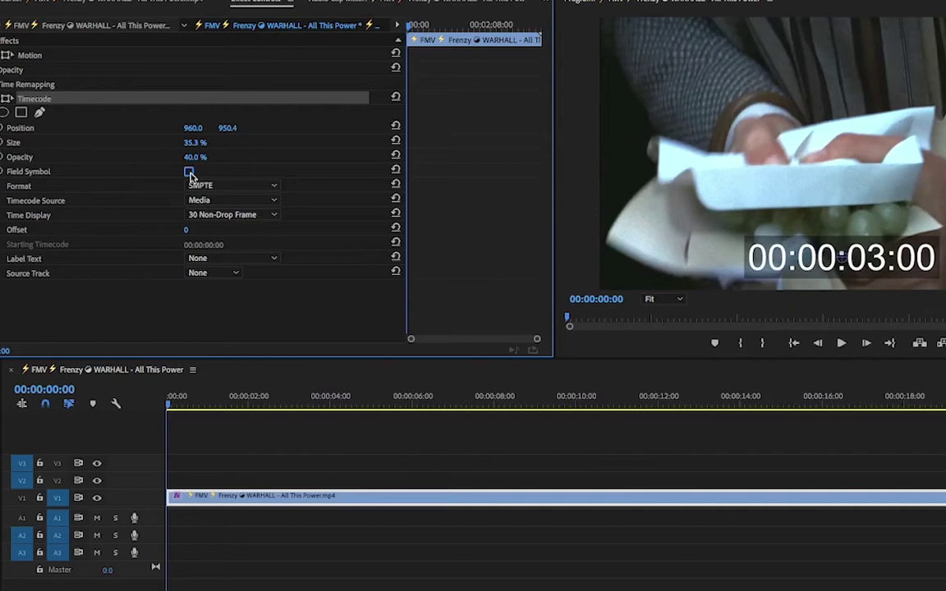
{"action": "left_click", "coordinate": [190, 173]}
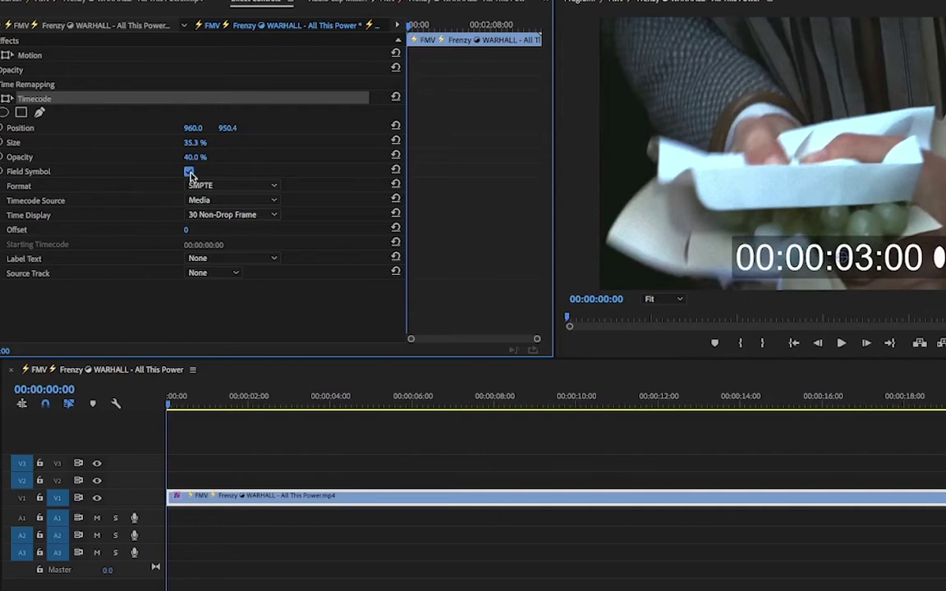
{"action": "left_click", "coordinate": [190, 173]}
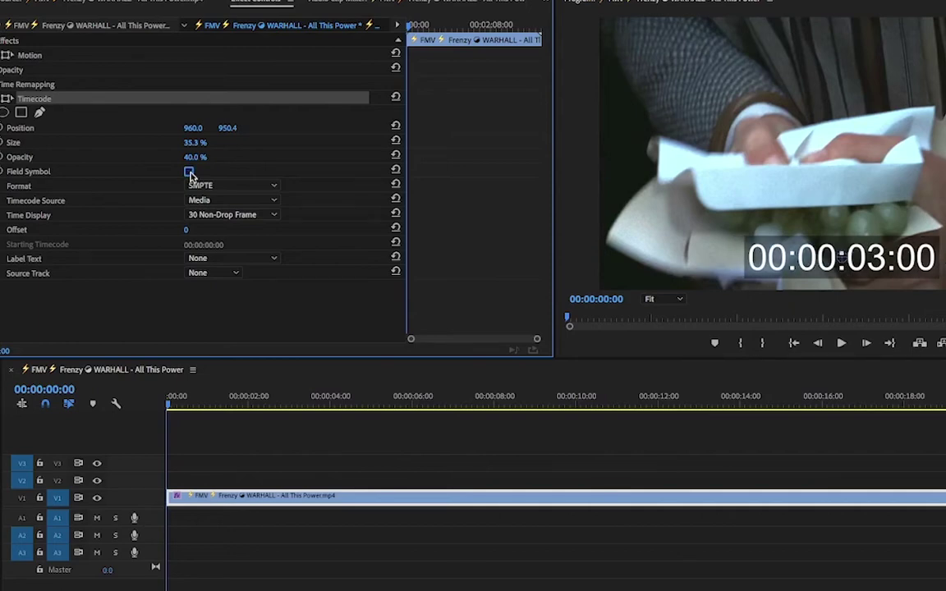
{"action": "left_click", "coordinate": [189, 173]}
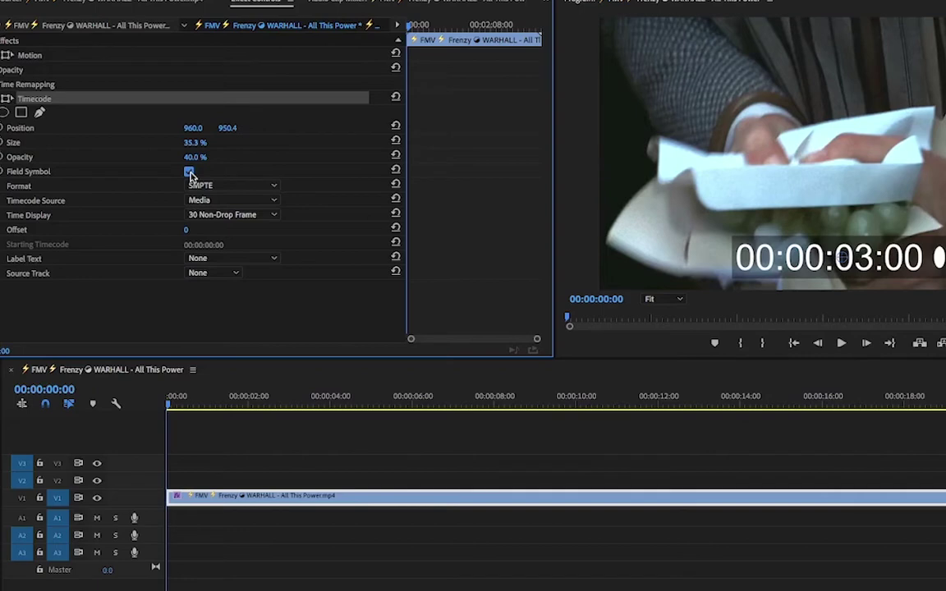
{"action": "left_click", "coordinate": [190, 173]}
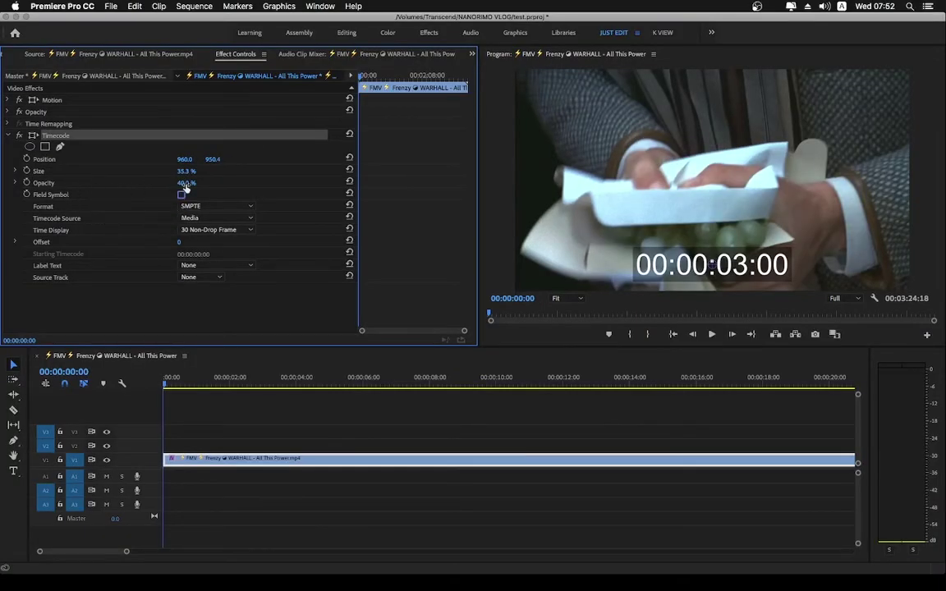
Step: Scrub the timecode Opacity down to 32%
{"action": "left_click_drag", "start_coordinate": [187, 187], "coordinate": [123, 187]}
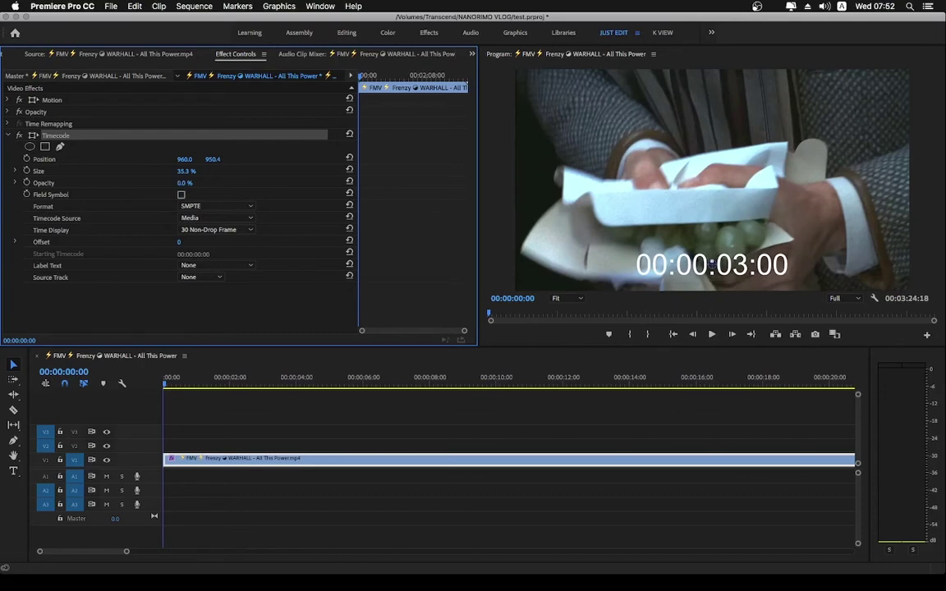
{"action": "left_click_drag", "start_coordinate": [187, 183], "coordinate": [246, 182]}
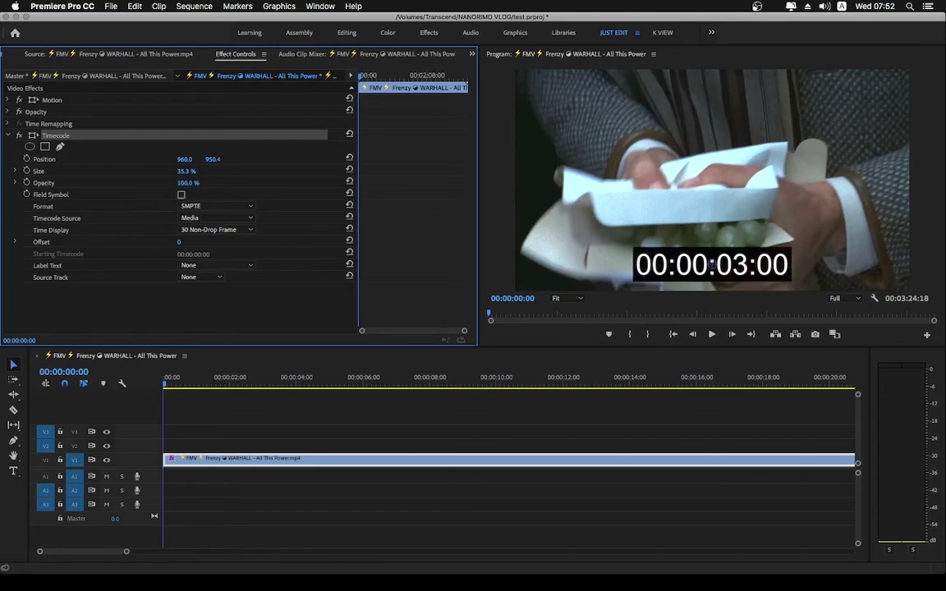
{"action": "left_click_drag", "start_coordinate": [186, 183], "coordinate": [150, 182]}
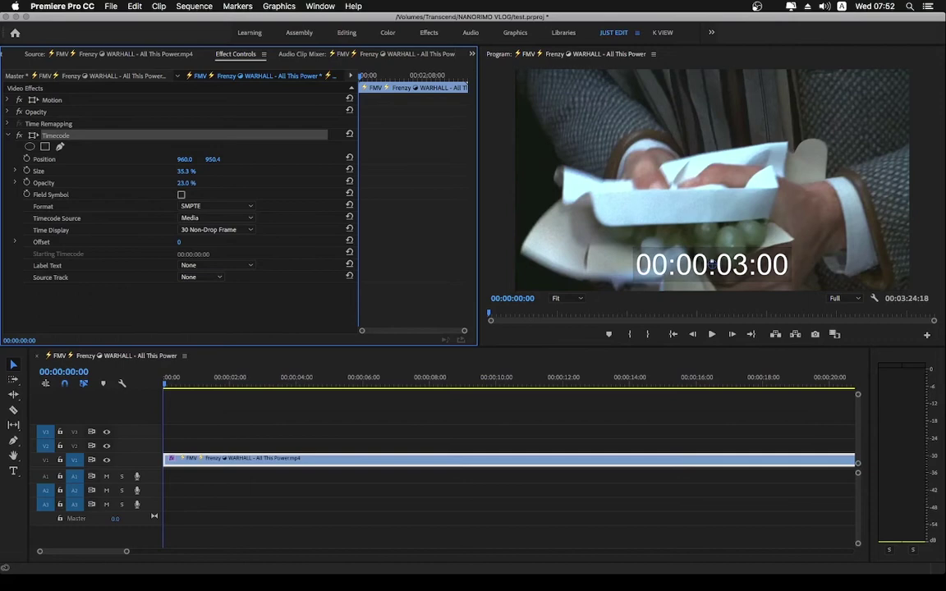
Step: Try moving the overlay left and higher, then undo back to position 960, 950.4
{"action": "left_click_drag", "start_coordinate": [184, 161], "coordinate": [139, 161]}
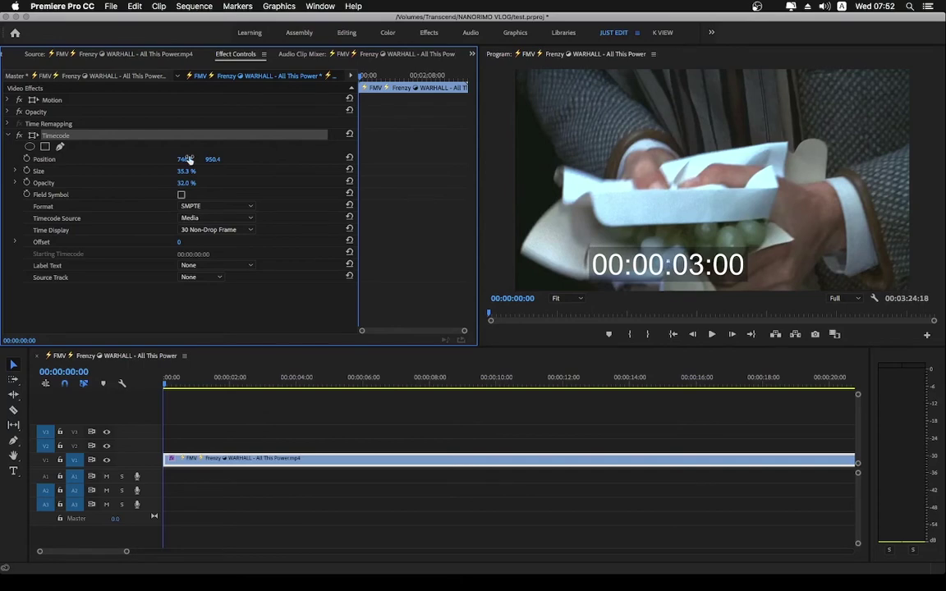
{"action": "key", "text": "super+z"}
{"action": "left_click_drag", "start_coordinate": [211, 162], "coordinate": [115, 162]}
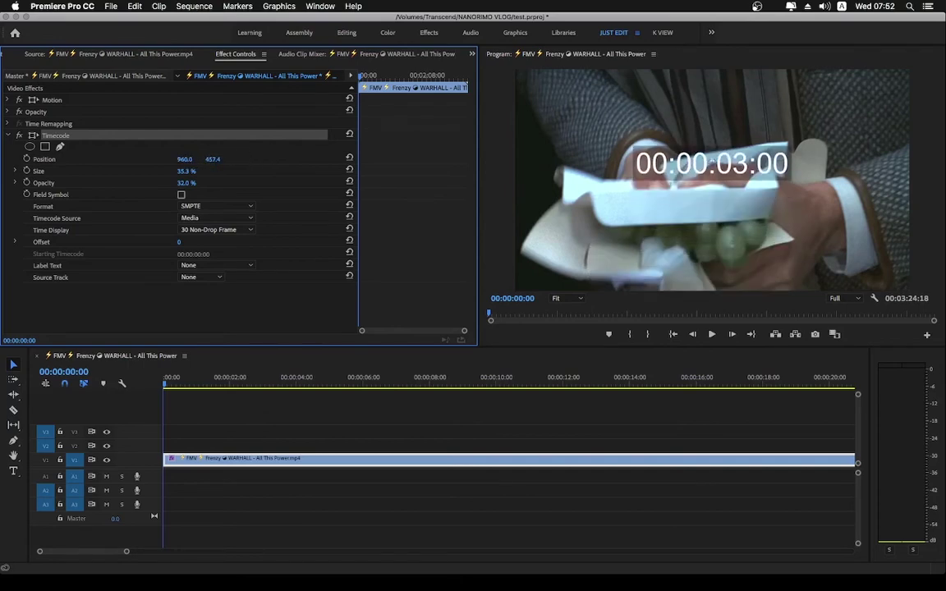
{"action": "key", "text": "super+z"}
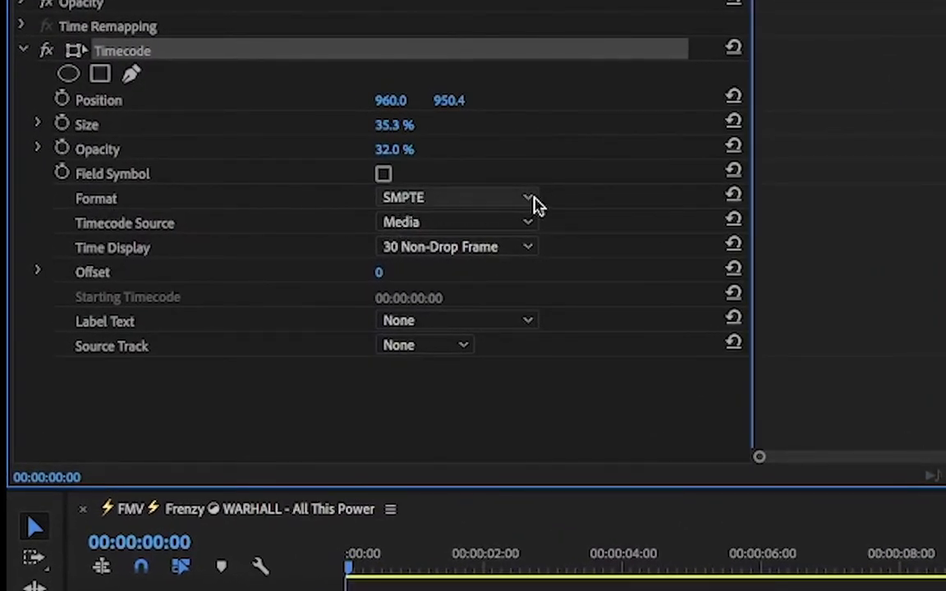
{"action": "left_click", "coordinate": [532, 199]}
{"action": "left_click", "coordinate": [484, 248]}
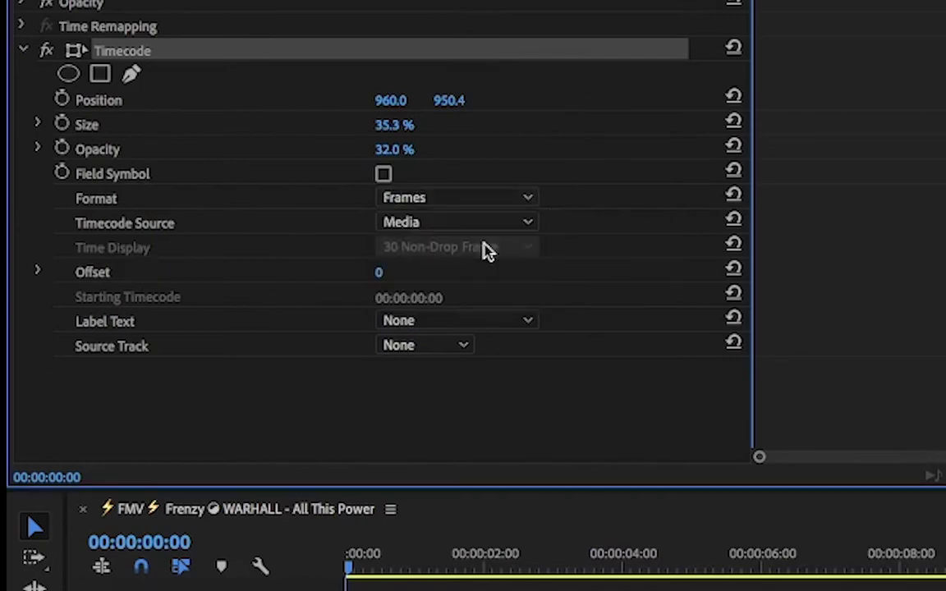
{"action": "left_click", "coordinate": [532, 207]}
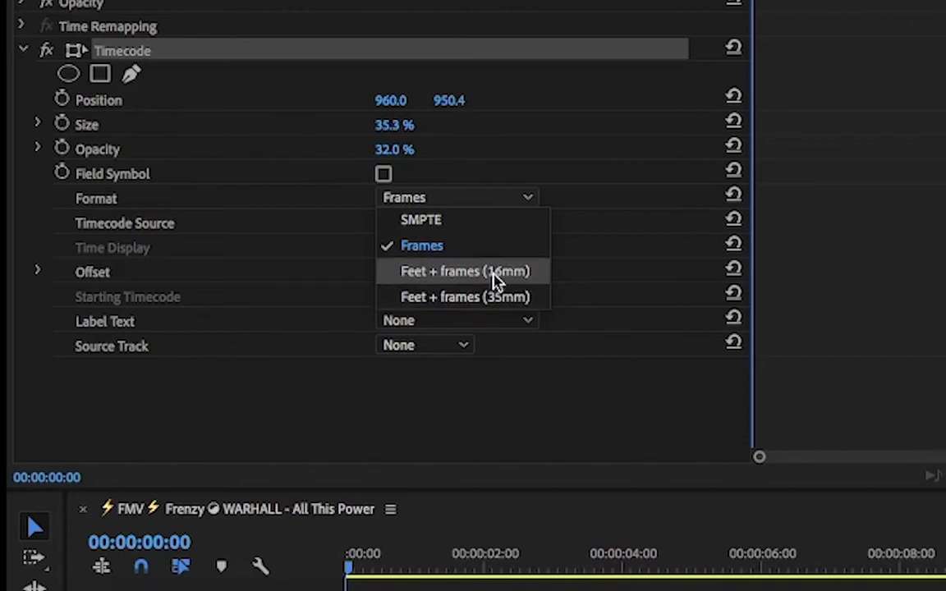
{"action": "left_click", "coordinate": [499, 220]}
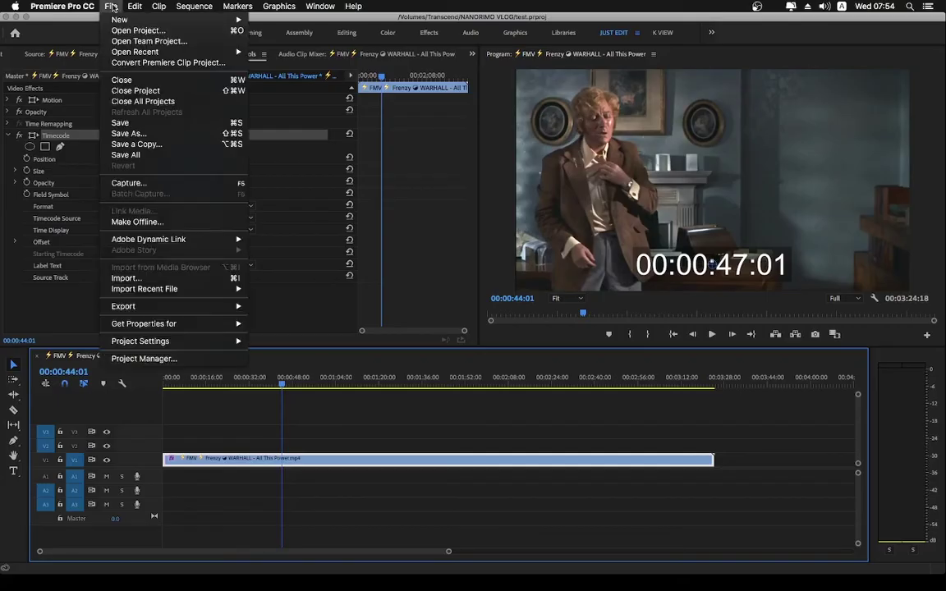
Step: Open the Export Media settings for the sequence from the File > Export menu
{"action": "mouse_move", "coordinate": [252, 308]}
{"action": "left_click", "coordinate": [282, 309]}
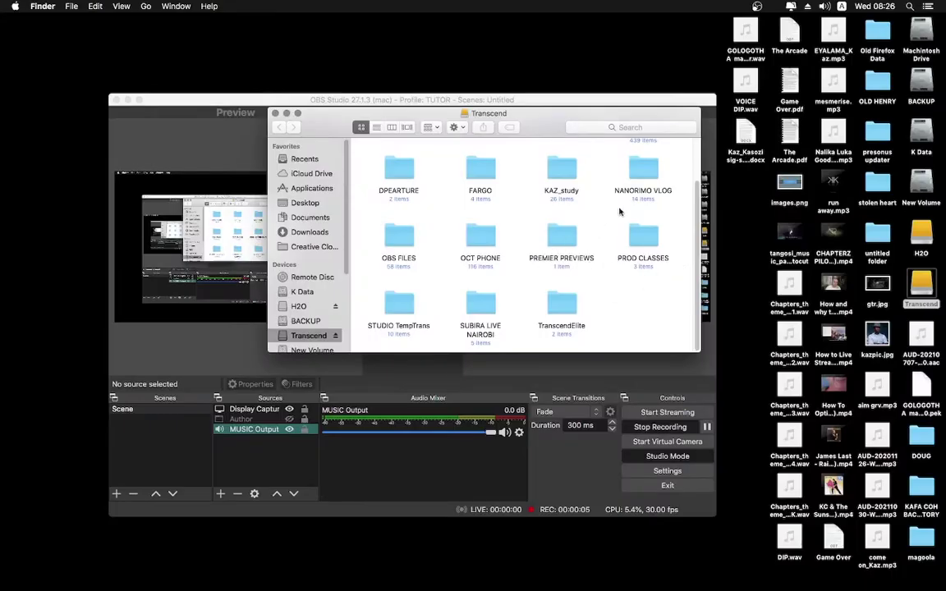
Step: Quick Look VID SND EXAM SMPTE.mp4 in Transcend > PROD CLASSES > NOV1
{"action": "double_click", "coordinate": [638, 241]}
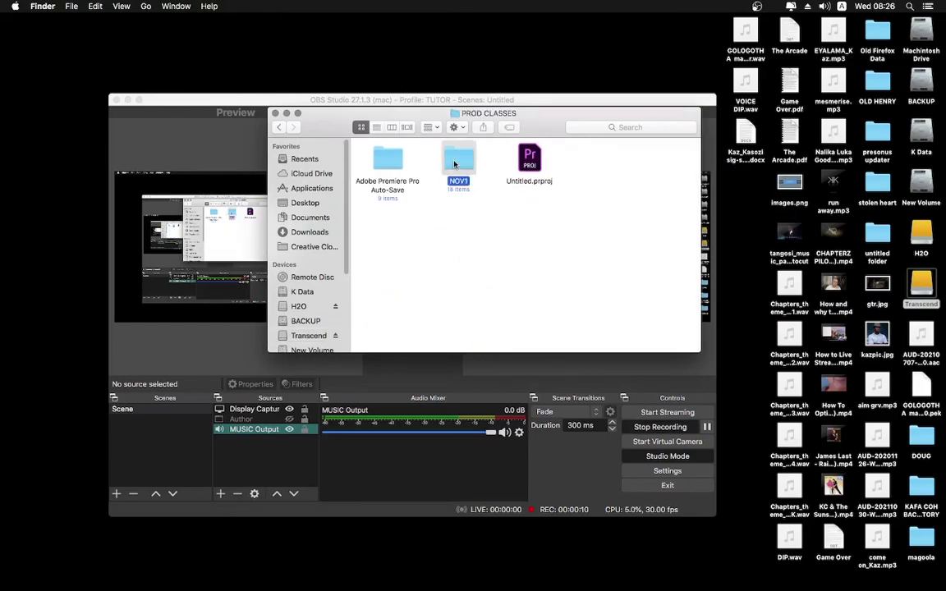
{"action": "double_click", "coordinate": [451, 164]}
{"action": "left_click", "coordinate": [483, 304]}
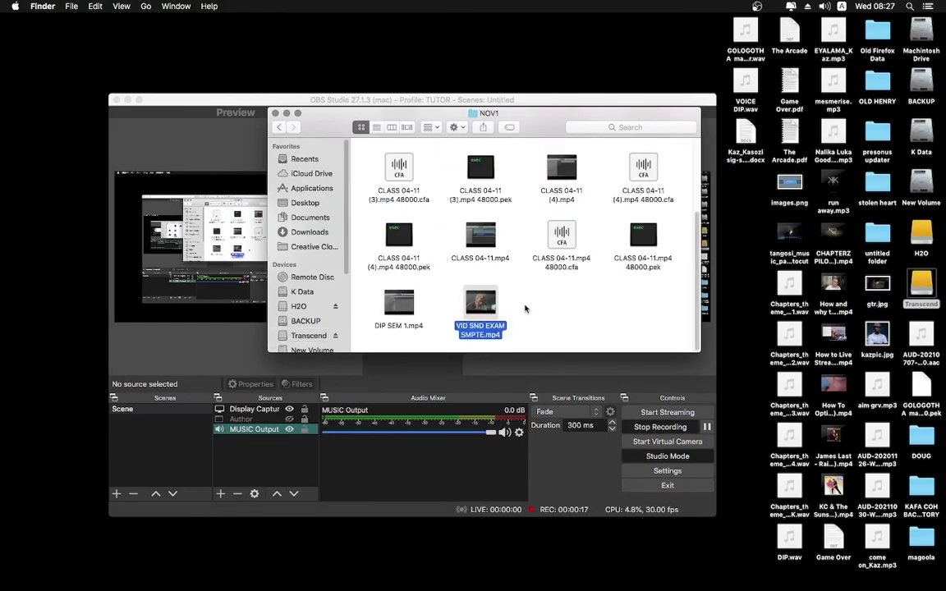
{"action": "key", "text": "space"}
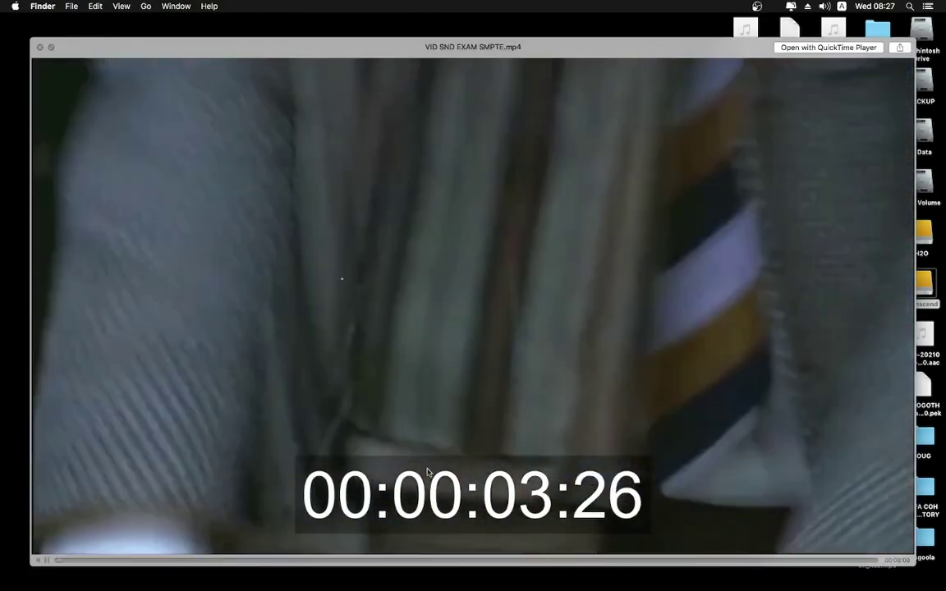